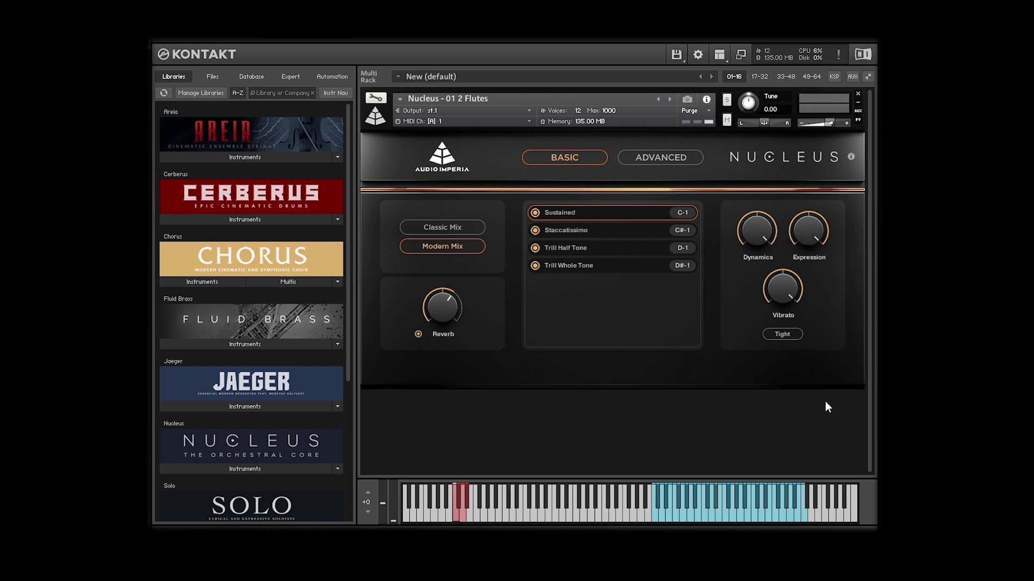
- Select the Staccatissimo (C#-1) articulation in the Nucleus Basic page list
{"action": "left_click", "coordinate": [612, 232]}
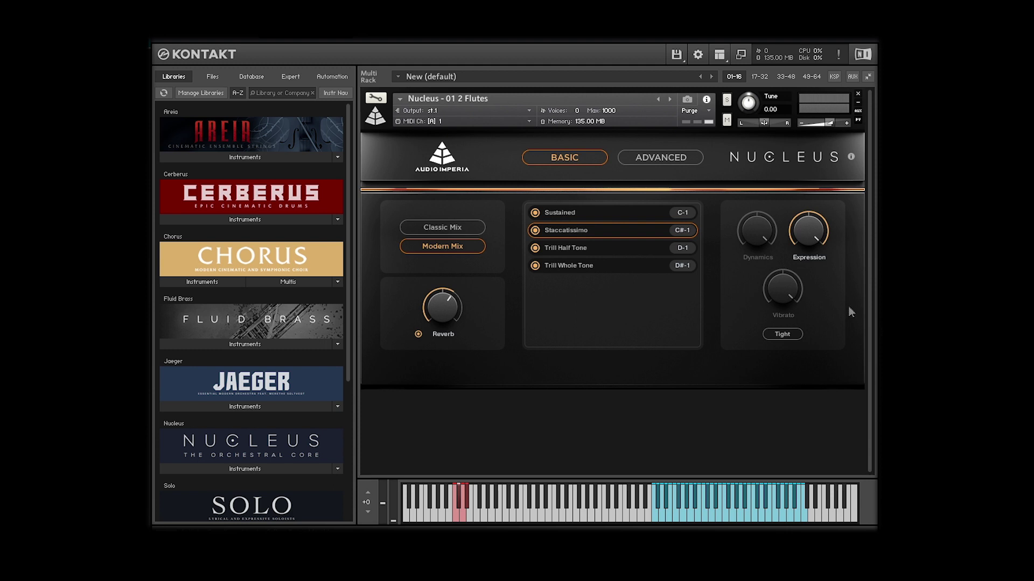
- Select the Trill Half Tone (D-1) articulation in the Nucleus list
{"action": "left_click", "coordinate": [626, 249]}
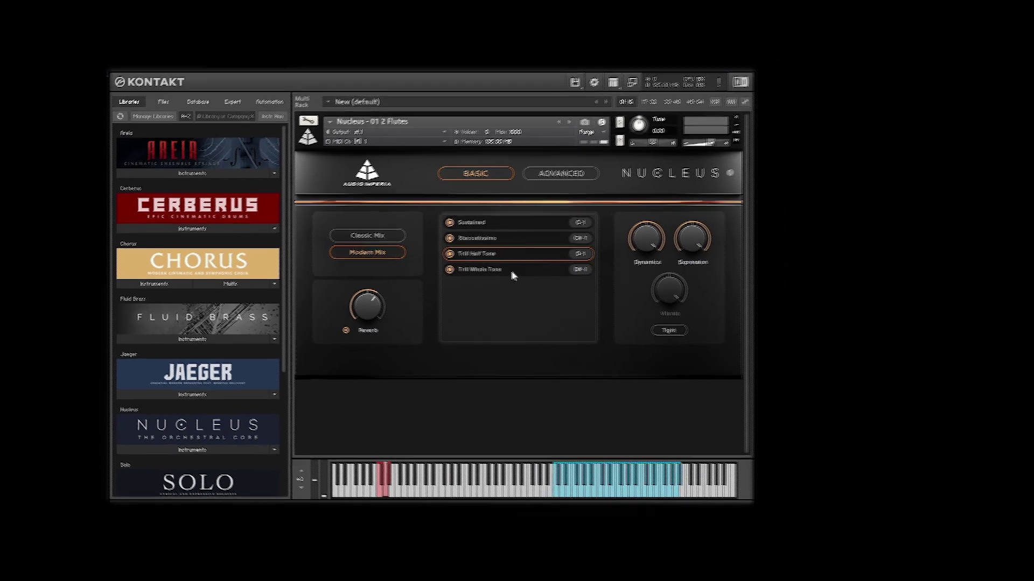
- Select the Trill Whole Tone (D#-1) articulation in the Nucleus list
{"action": "left_click", "coordinate": [476, 272]}
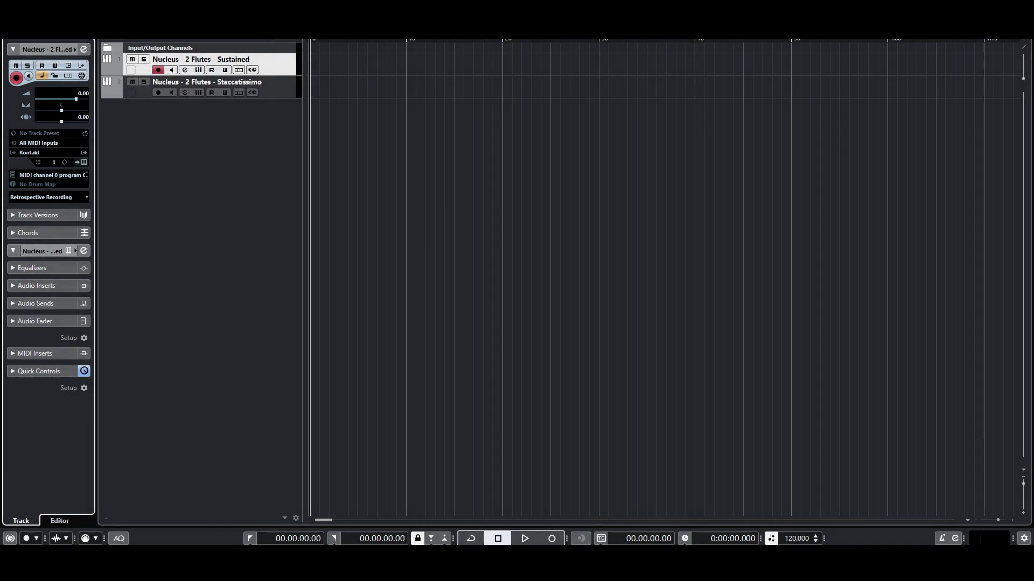
- Purge every articulation except Sustained in the Sustained track's Kontakt instance
{"action": "left_click", "coordinate": [83, 162]}
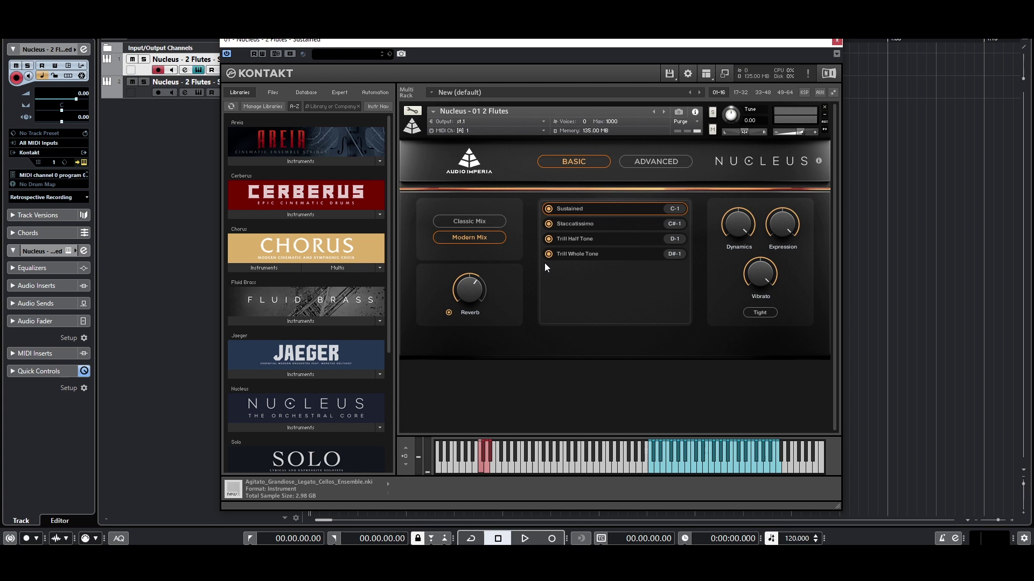
{"action": "left_click", "coordinate": [549, 212], "text": "ctrl"}
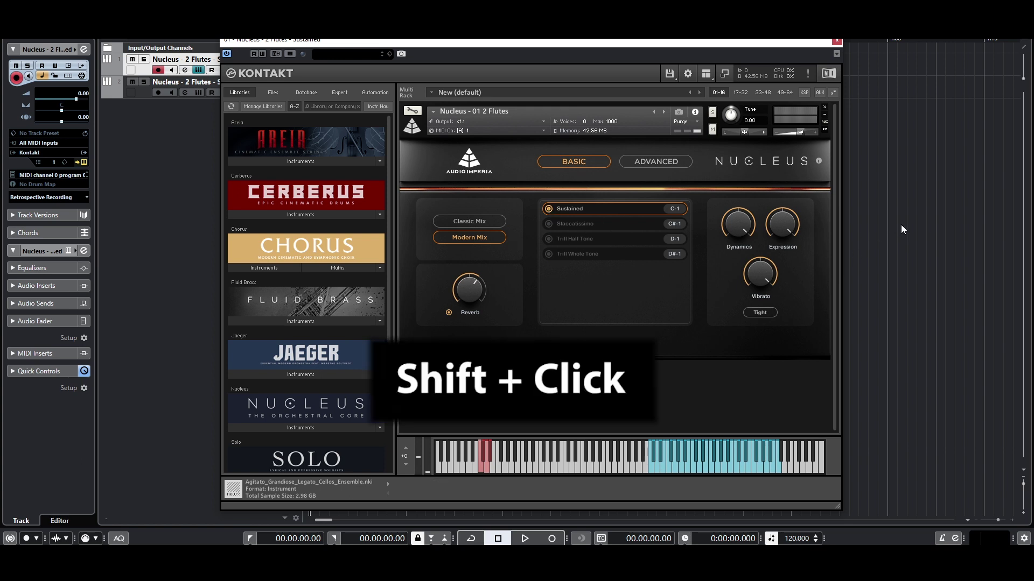
{"action": "left_click", "coordinate": [837, 42]}
- Purge every articulation except Staccatissimo in the Staccatissimo track's Kontakt instance
{"action": "key", "text": "Down"}
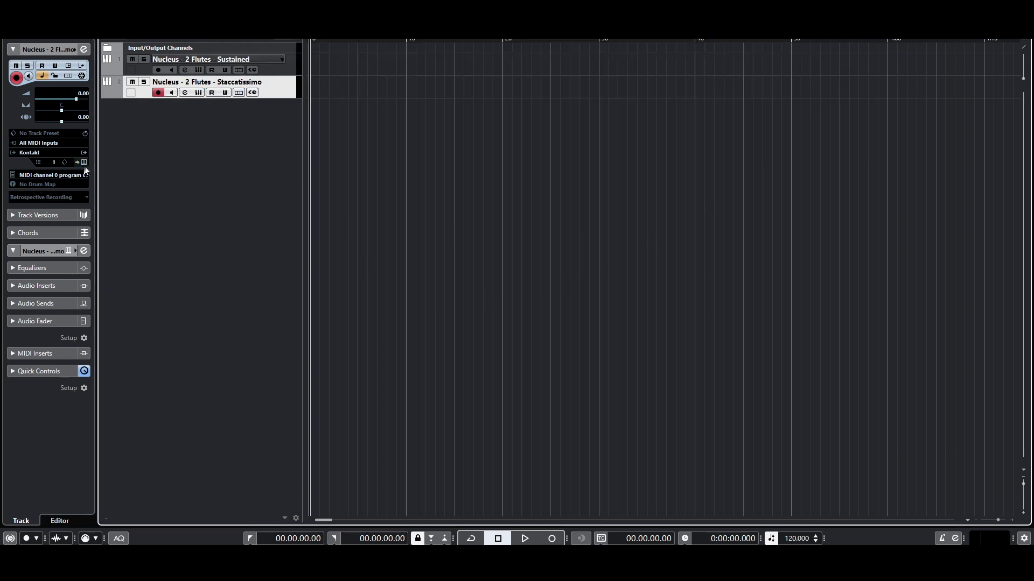
{"action": "left_click", "coordinate": [84, 163]}
{"action": "left_click", "coordinate": [576, 228]}
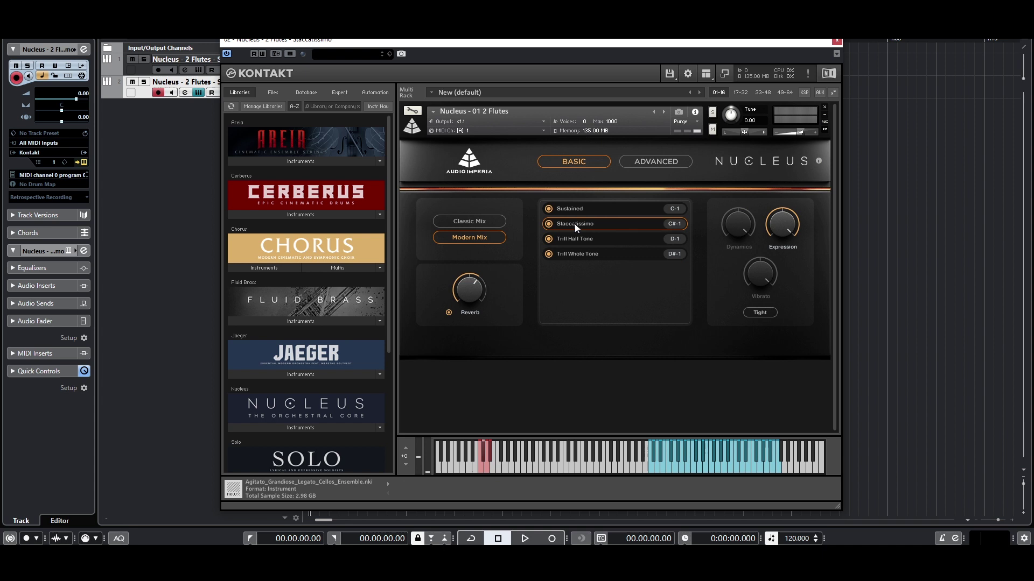
{"action": "left_click", "coordinate": [548, 224]}
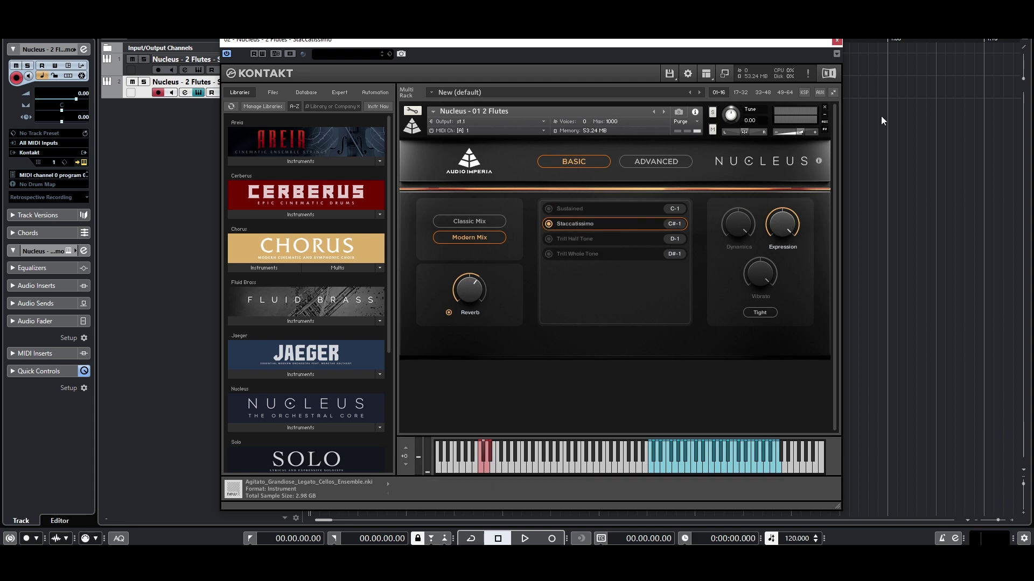
{"action": "left_click", "coordinate": [837, 43]}
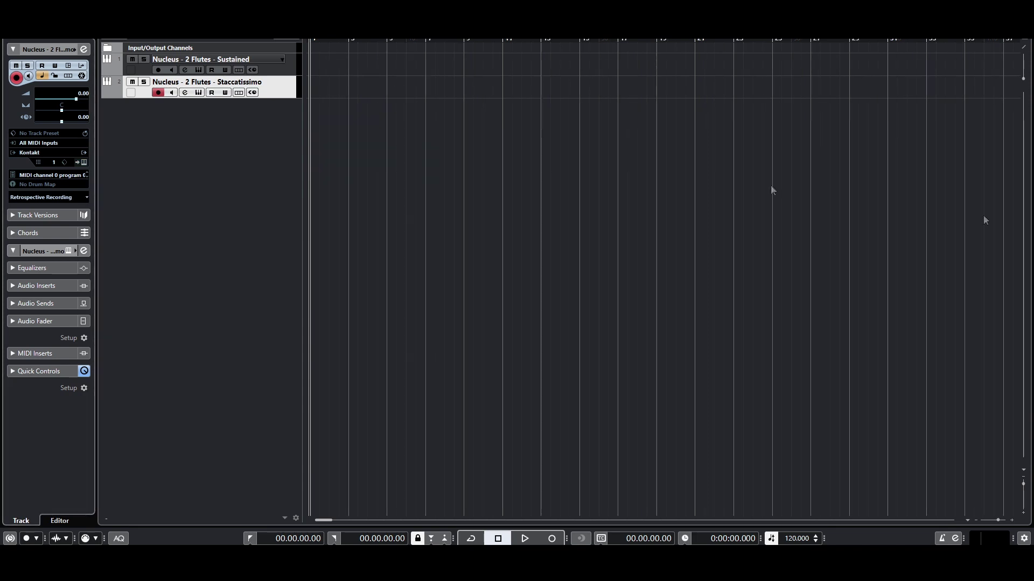
- Draw a MIDI part holding a long sustained note on the Sustained track
{"action": "key", "text": "h"}
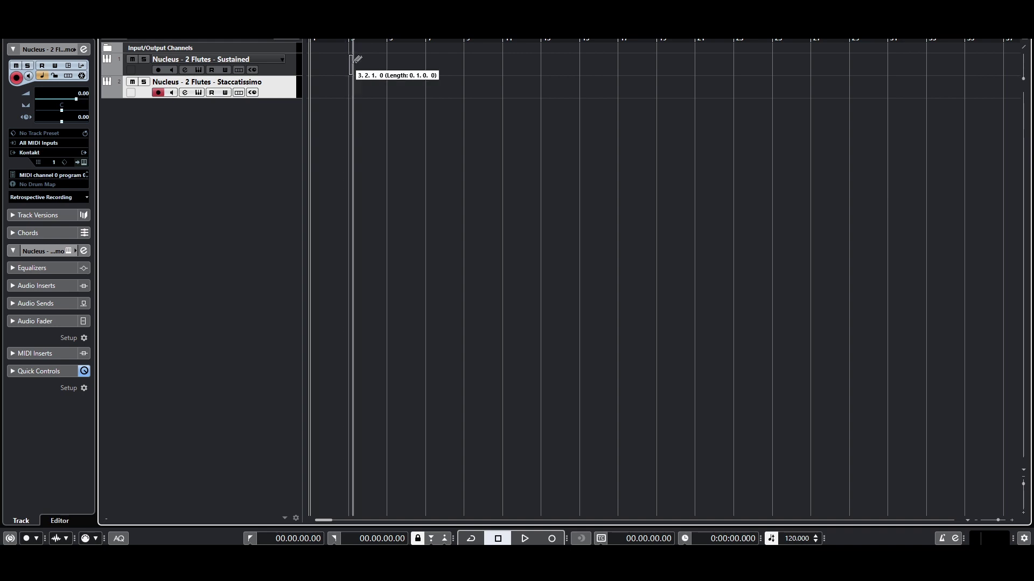
{"action": "left_click_drag", "start_coordinate": [353, 60], "coordinate": [426, 61]}
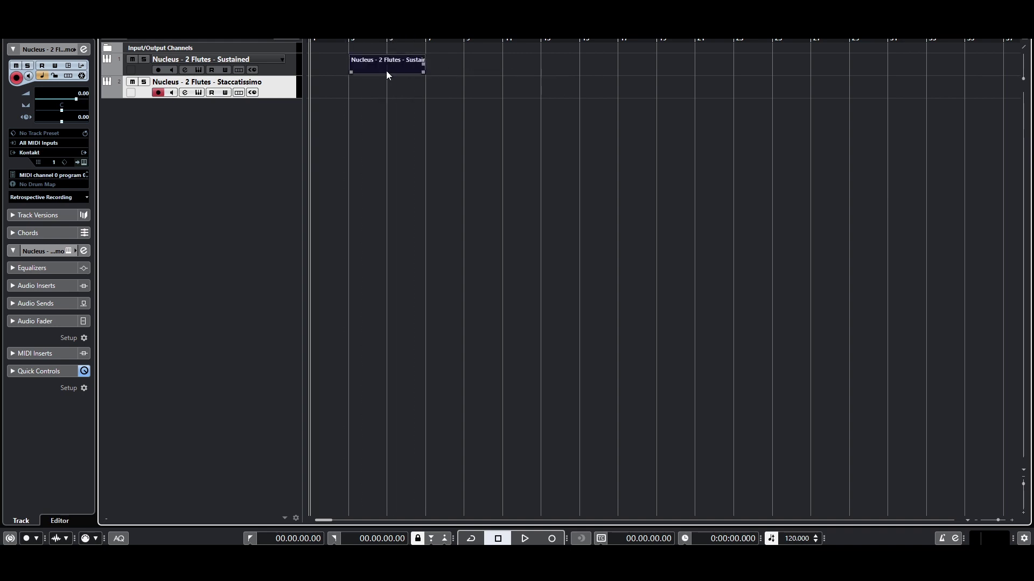
{"action": "double_click", "coordinate": [386, 70]}
{"action": "mouse_move", "coordinate": [156, 232]}
{"action": "left_mouse_down"}
{"action": "mouse_move", "coordinate": [302, 213]}
{"action": "mouse_move", "coordinate": [426, 215]}
{"action": "left_mouse_up"}
{"action": "key", "text": "Return"}
- Draw a part on the Staccatissimo track and paint short staccato notes into it
{"action": "left_click_drag", "start_coordinate": [388, 83], "coordinate": [461, 83]}
{"action": "double_click", "coordinate": [446, 84]}
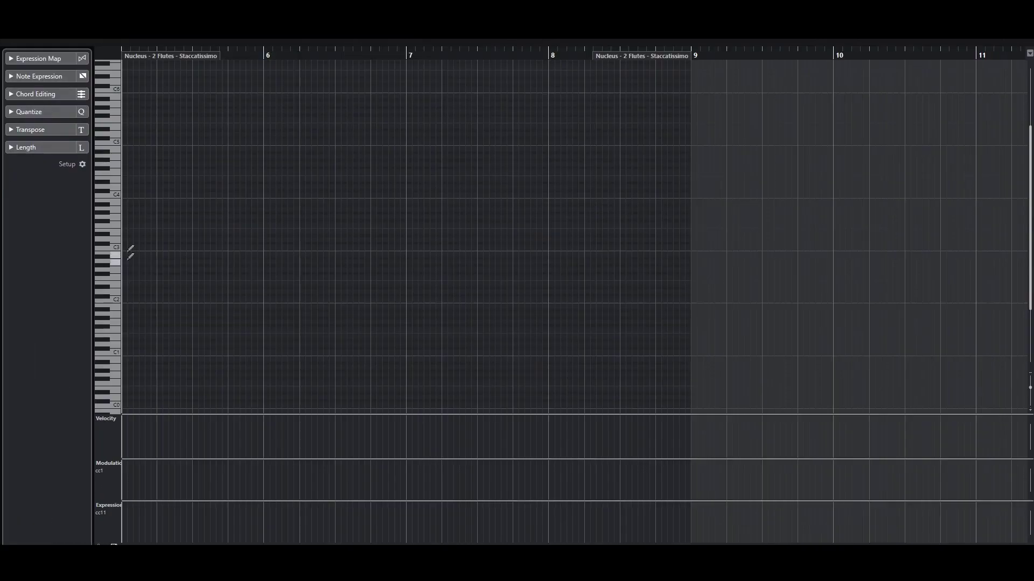
{"action": "mouse_move", "coordinate": [129, 252]}
{"action": "left_mouse_down"}
{"action": "mouse_move", "coordinate": [162, 221]}
{"action": "mouse_move", "coordinate": [199, 213]}
{"action": "mouse_move", "coordinate": [297, 219]}
{"action": "left_mouse_up"}
- Close the Key Editor and play back both flute parts
{"action": "key", "text": "Return"}
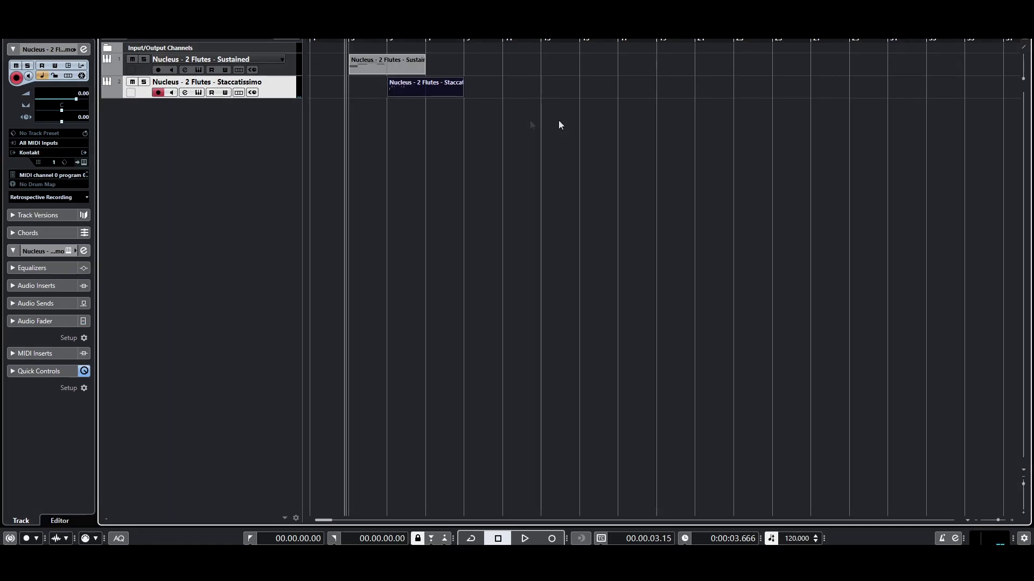
{"action": "key", "text": "space"}
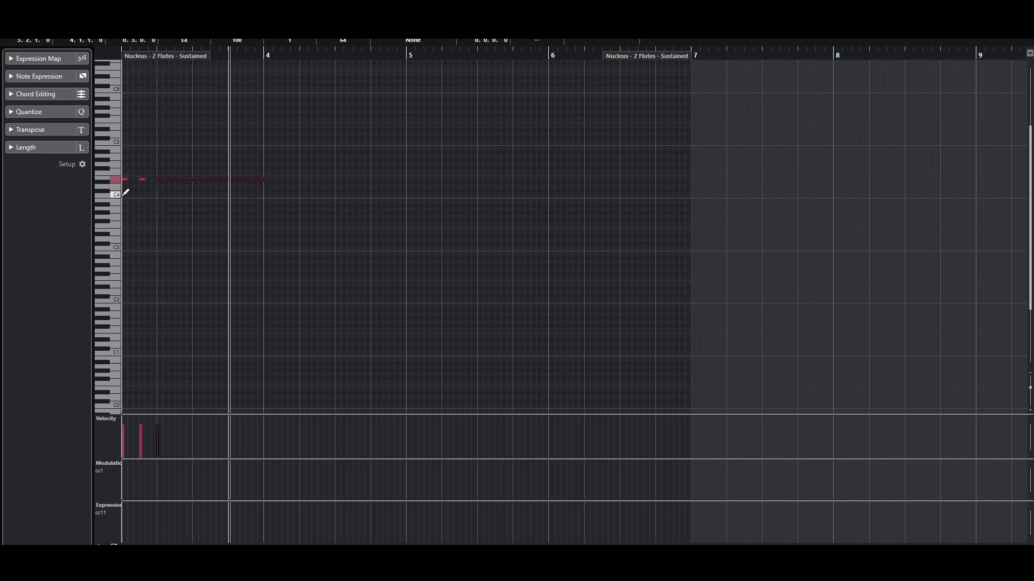
- Add two chord voices on two pitches, each a short note then a long held note
{"action": "left_click", "coordinate": [122, 201]}
{"action": "left_click_drag", "start_coordinate": [158, 201], "coordinate": [263, 202]}
{"action": "left_click", "coordinate": [122, 217]}
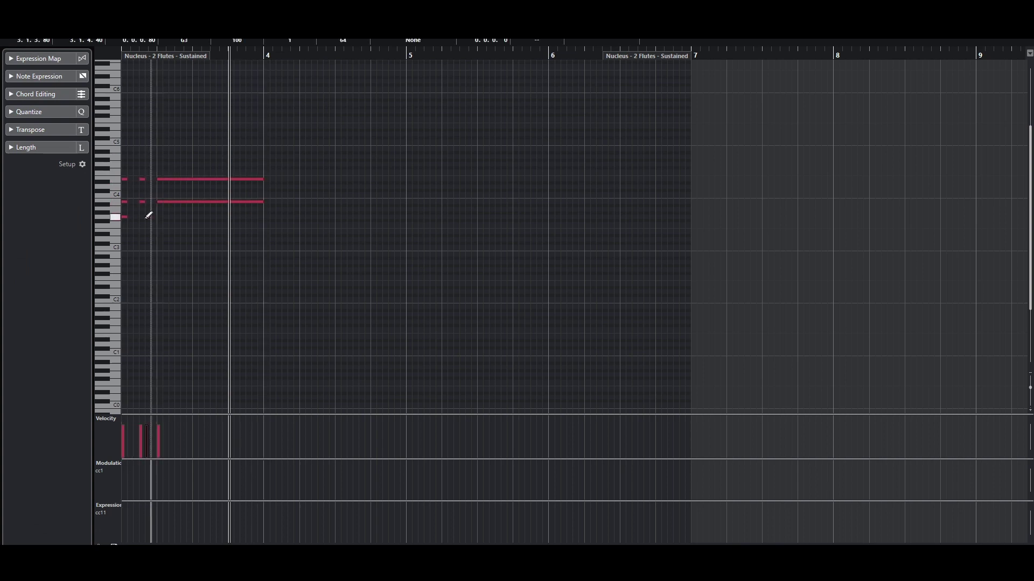
{"action": "left_click_drag", "start_coordinate": [159, 217], "coordinate": [262, 216]}
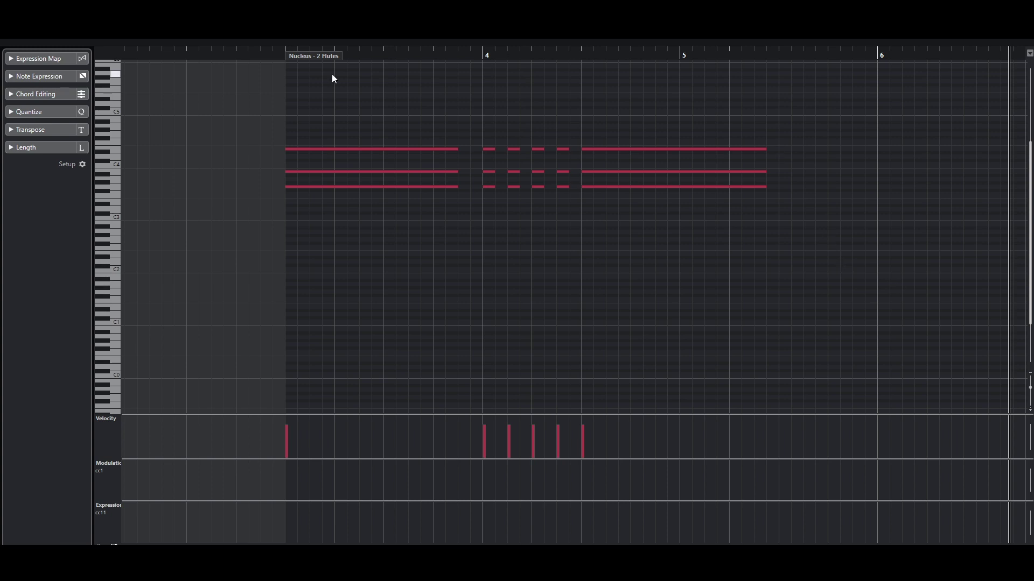
- Play the chords from the part start, then paint sustained, staccatissimo and sustained key-switch notes
{"action": "left_click_drag", "start_coordinate": [358, 50], "coordinate": [279, 62]}
{"action": "key", "text": "space"}
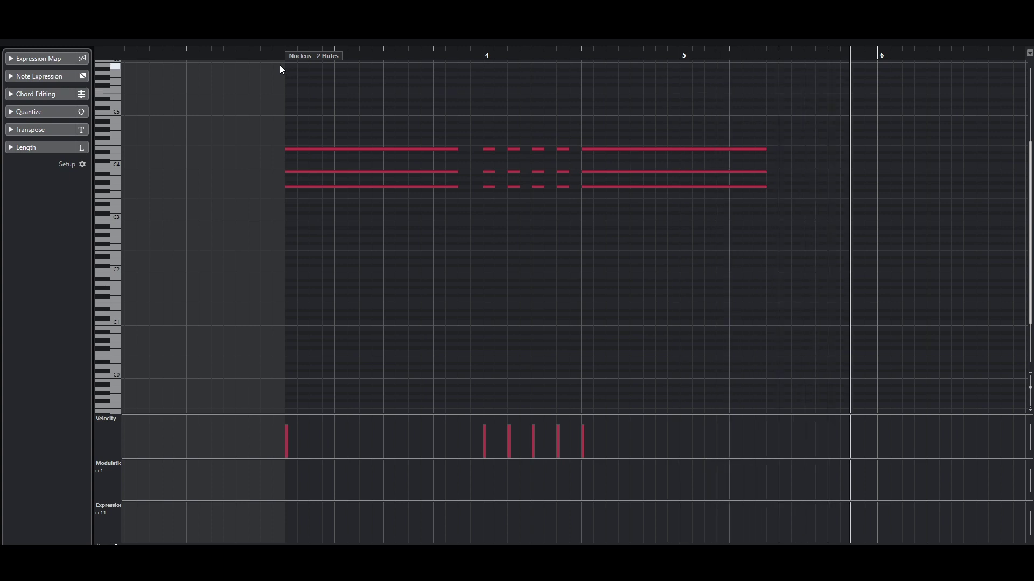
{"action": "scroll", "coordinate": [281, 70], "scroll_direction": "down", "scroll_amount": 3}
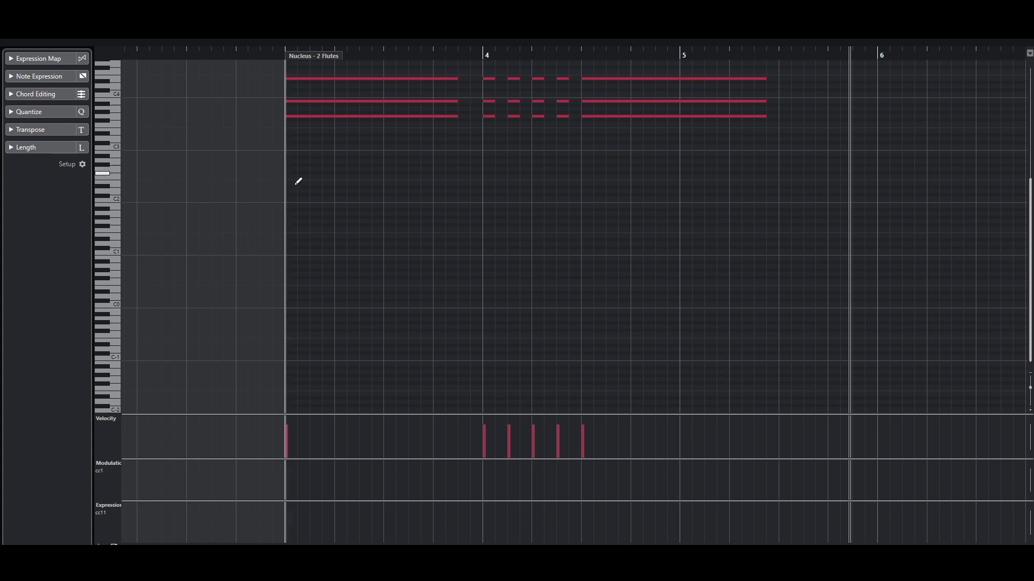
{"action": "left_click_drag", "start_coordinate": [289, 352], "coordinate": [335, 355]}
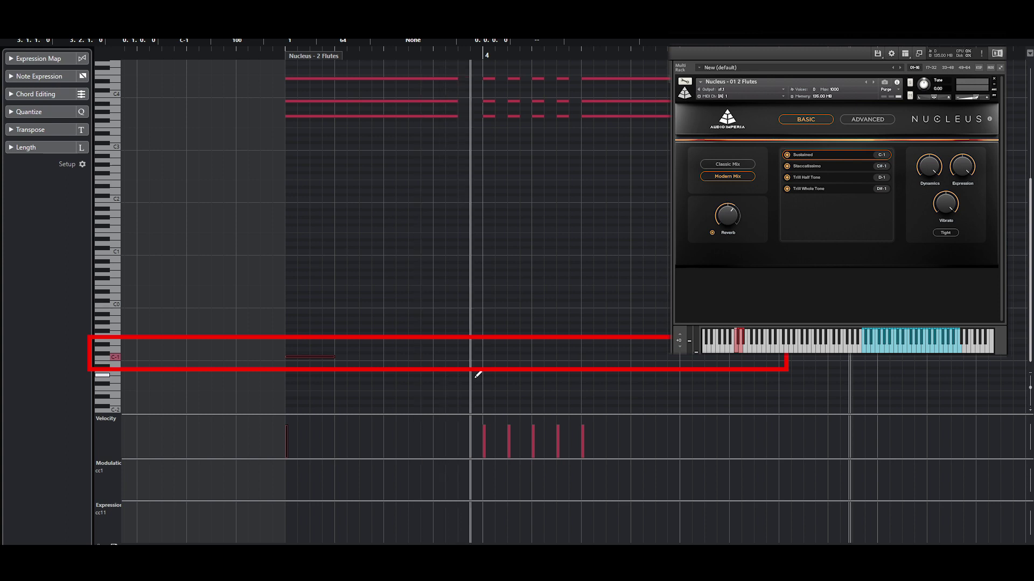
{"action": "left_click_drag", "start_coordinate": [484, 354], "coordinate": [538, 350]}
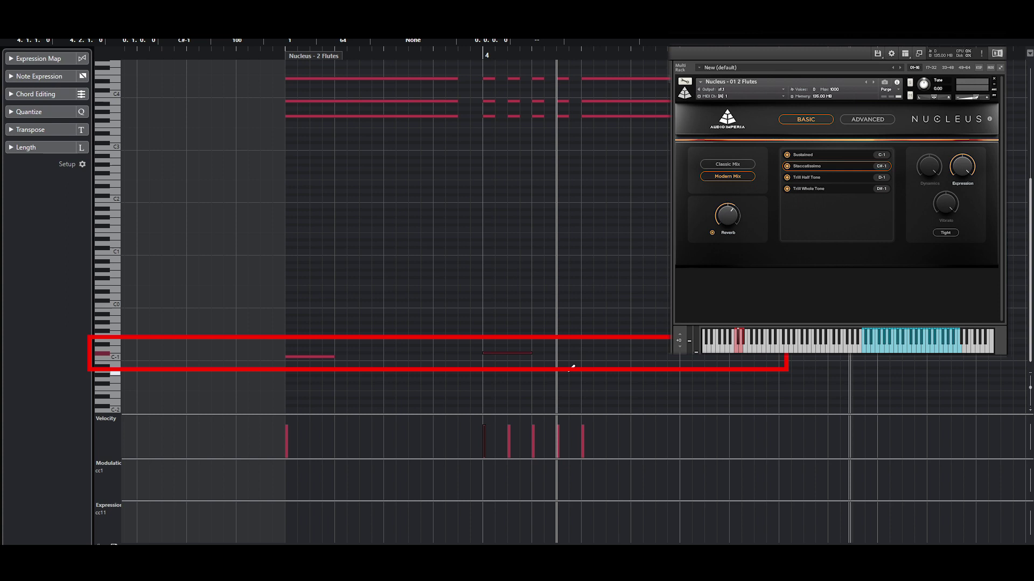
{"action": "left_click_drag", "start_coordinate": [582, 357], "coordinate": [633, 360]}
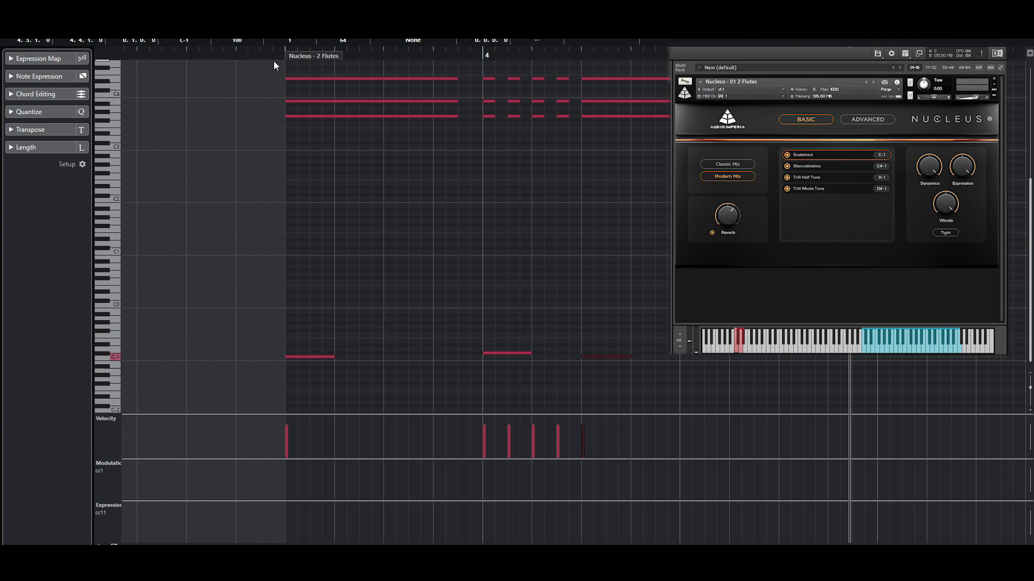
{"action": "scroll", "coordinate": [267, 57], "scroll_direction": "down", "scroll_amount": 1}
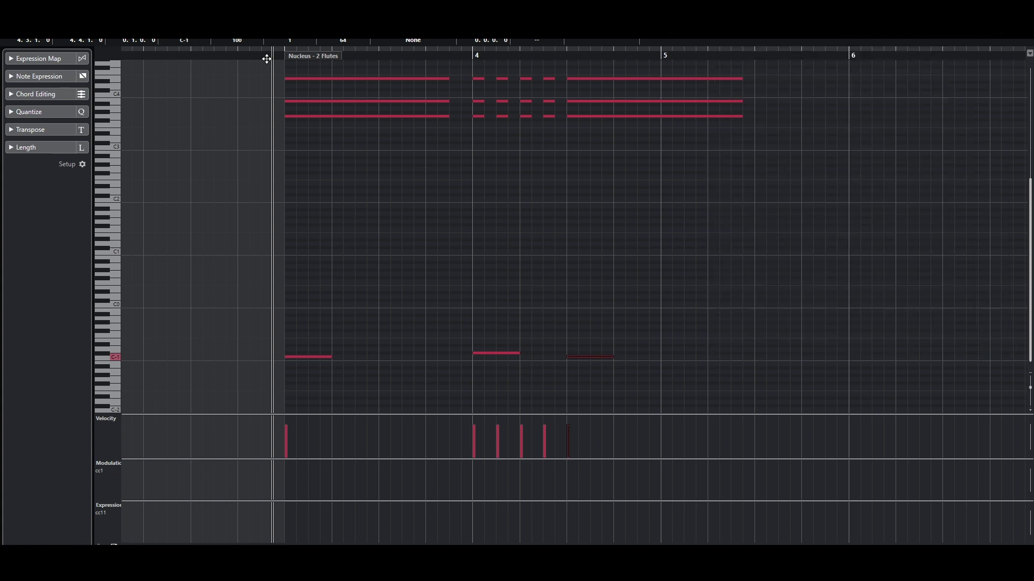
{"action": "key", "text": "space"}
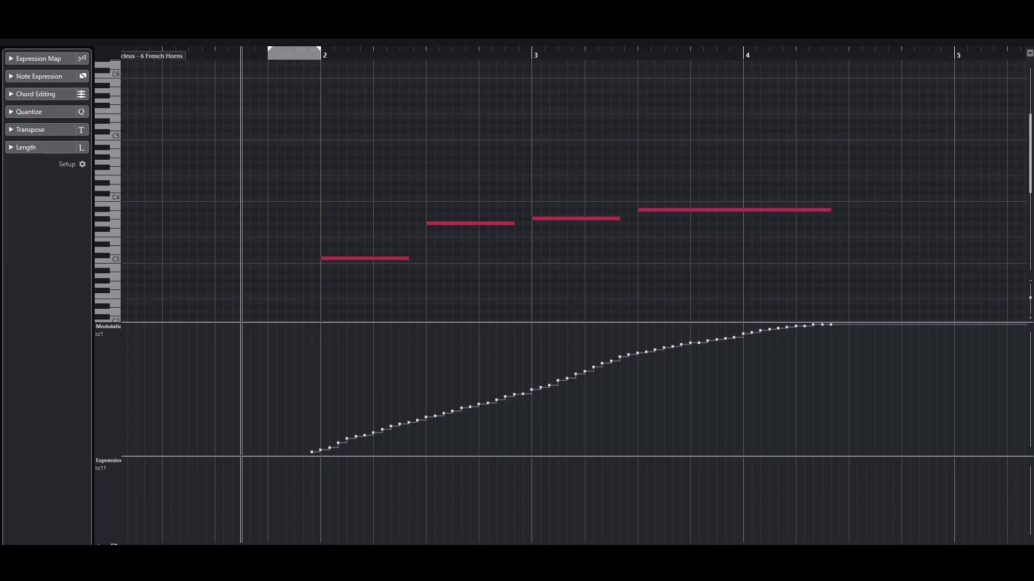
- Choose the freehand Draw tool from the right-click toolbox for controller drawing
{"action": "right_click", "coordinate": [305, 521]}
{"action": "left_click", "coordinate": [323, 512]}
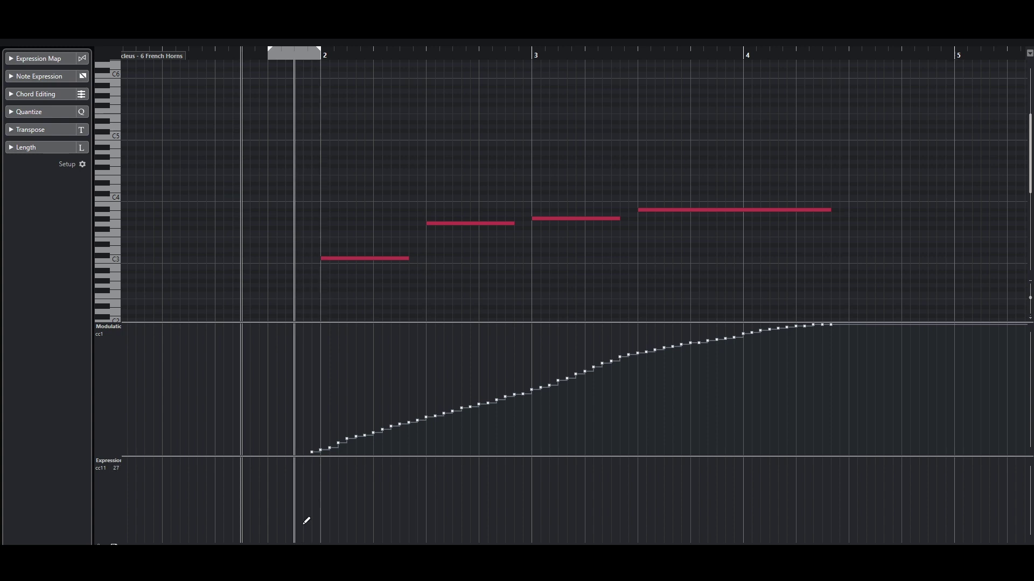